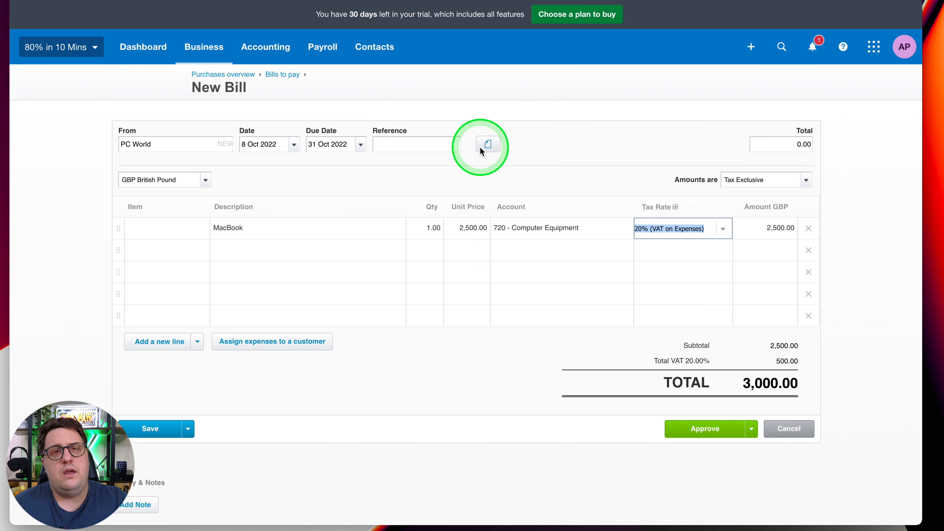
- View the bill's file attachment options, then approve the PC World bill for the MacBook
{"action": "left_click", "coordinate": [488, 143]}
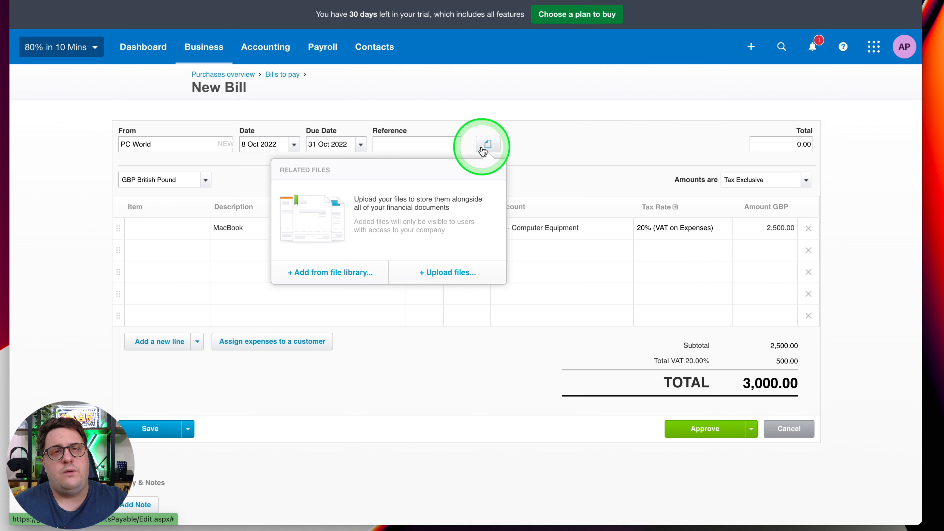
{"action": "left_click", "coordinate": [593, 139]}
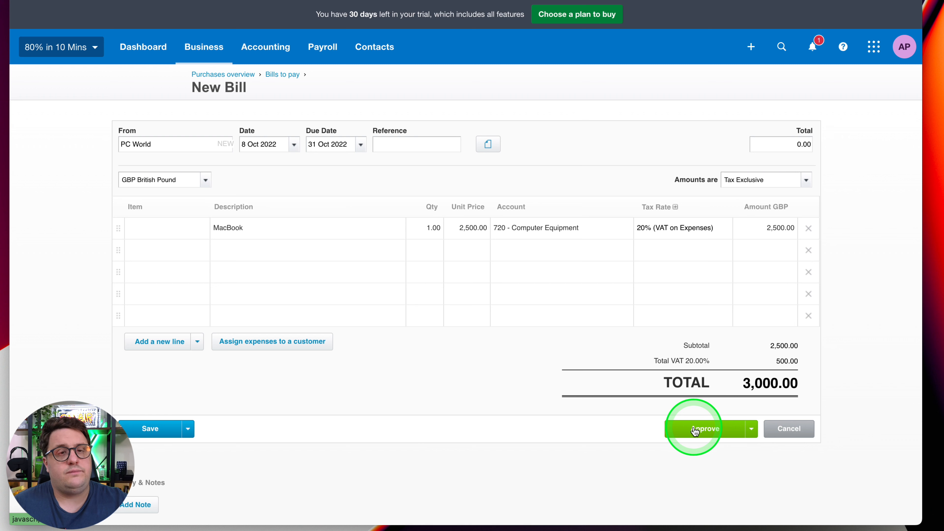
{"action": "left_click", "coordinate": [717, 430]}
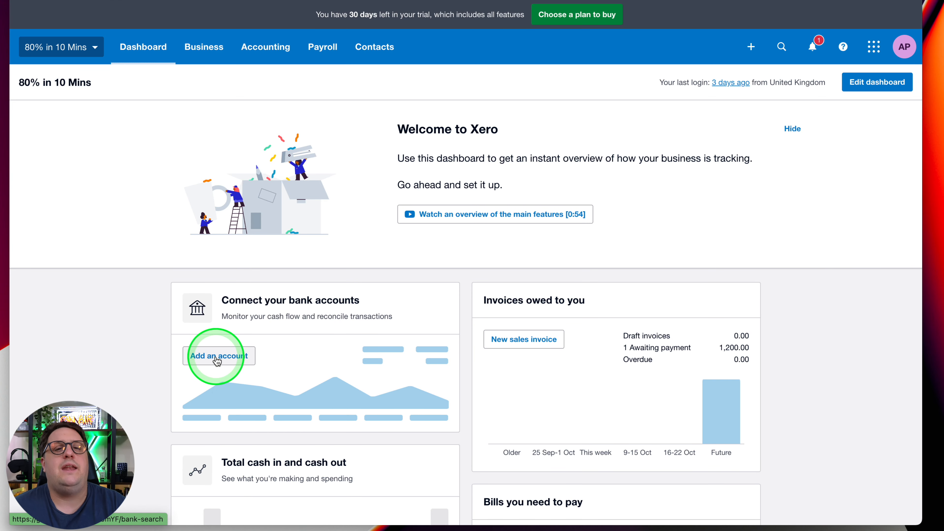
- Start adding a bank account from the dashboard
{"action": "left_click", "coordinate": [218, 358]}
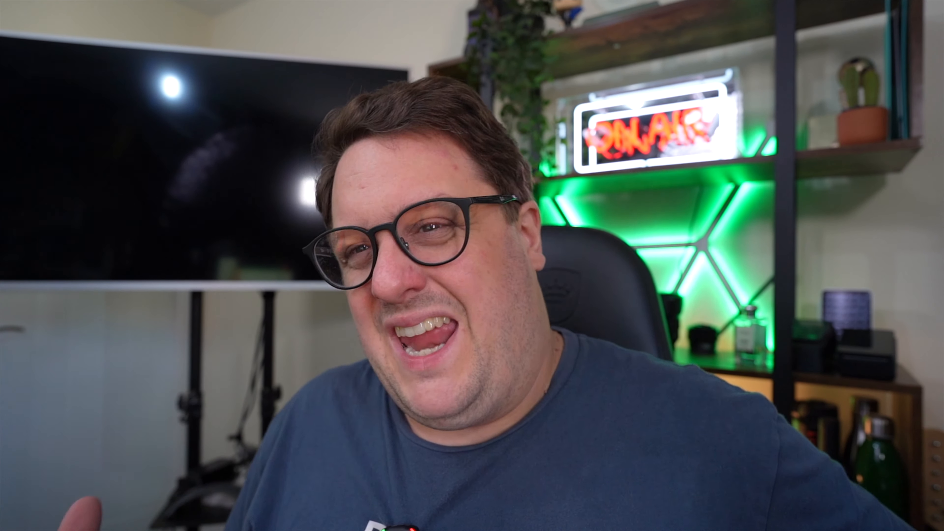
- Open the demo company's Business Bank Account and review its bank statement lines awaiting reconciliation
{"action": "left_click", "coordinate": [222, 216]}
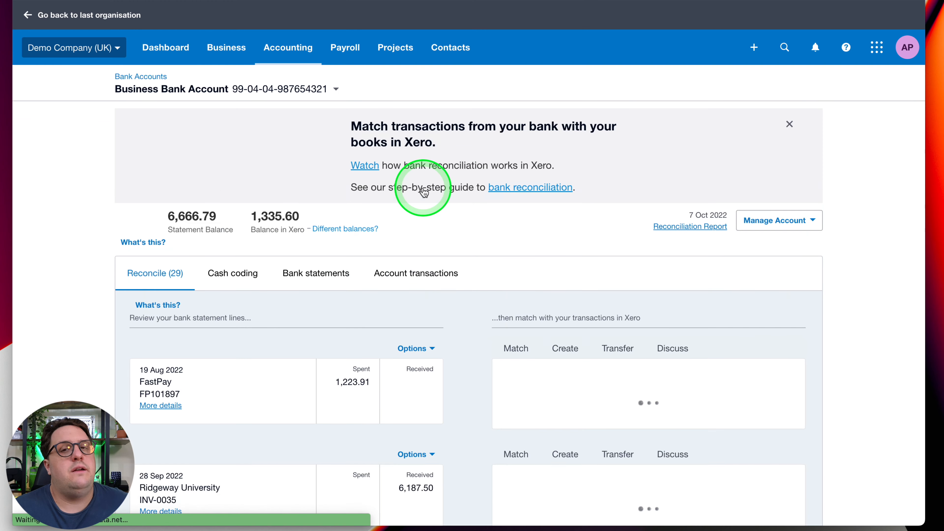
{"action": "scroll", "coordinate": [553, 175], "scroll_direction": "down", "scroll_amount": 5}
{"action": "scroll", "coordinate": [549, 173], "scroll_direction": "down", "scroll_amount": 2}
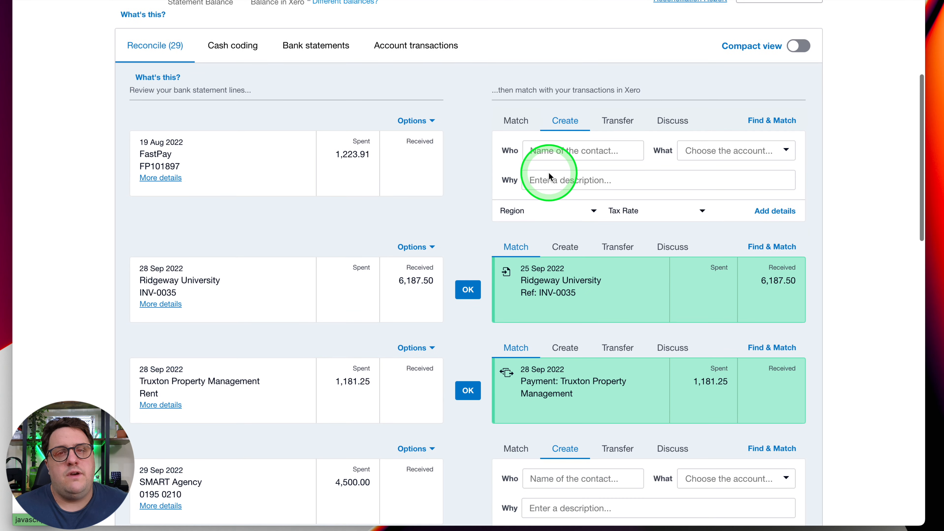
{"action": "scroll", "coordinate": [543, 167], "scroll_direction": "up", "scroll_amount": 5}
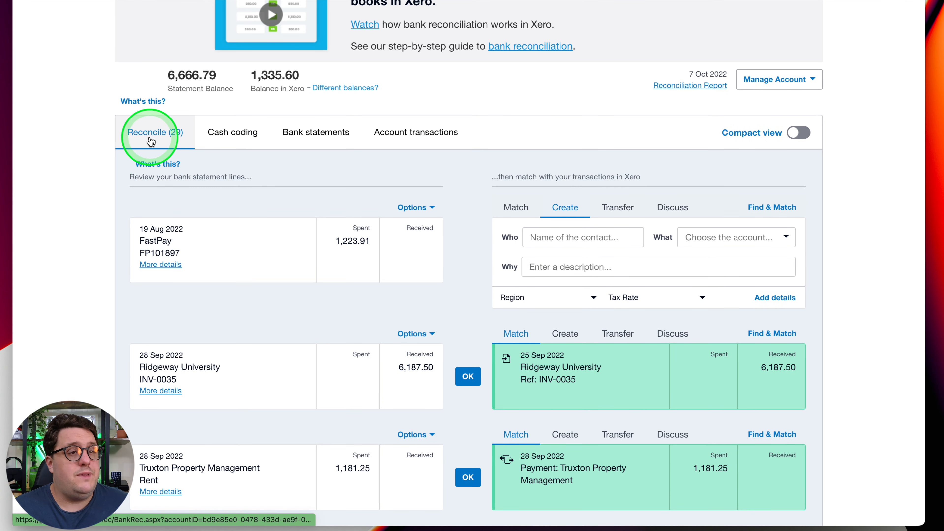
{"action": "left_click", "coordinate": [251, 143]}
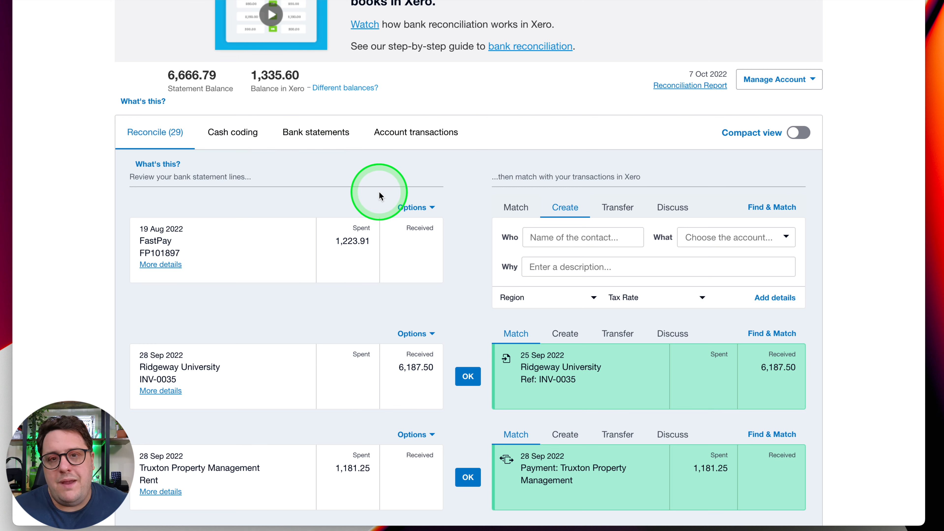
- Accept the suggested matches for the Ridgeway University INV-0035 receipt and the Truxton Property Management rent payment
{"action": "scroll", "coordinate": [379, 192], "scroll_direction": "down", "scroll_amount": 7}
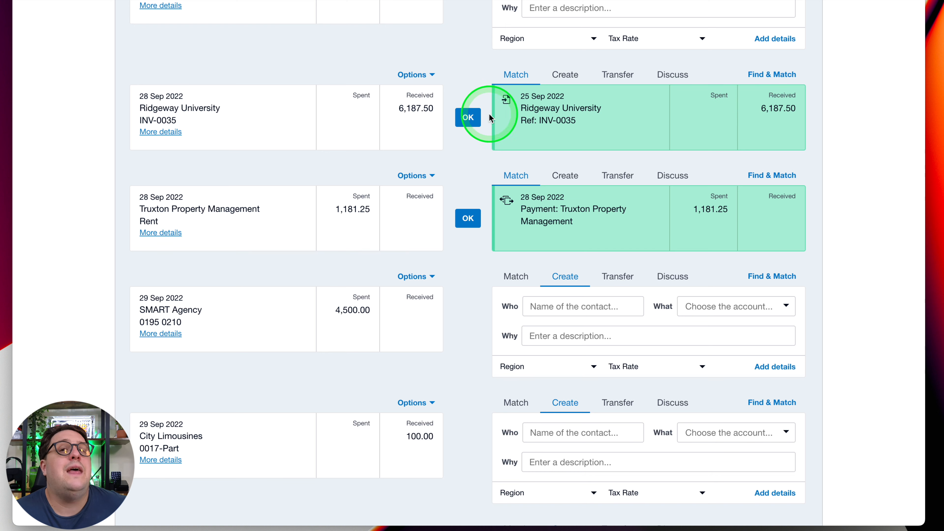
{"action": "left_click", "coordinate": [467, 118]}
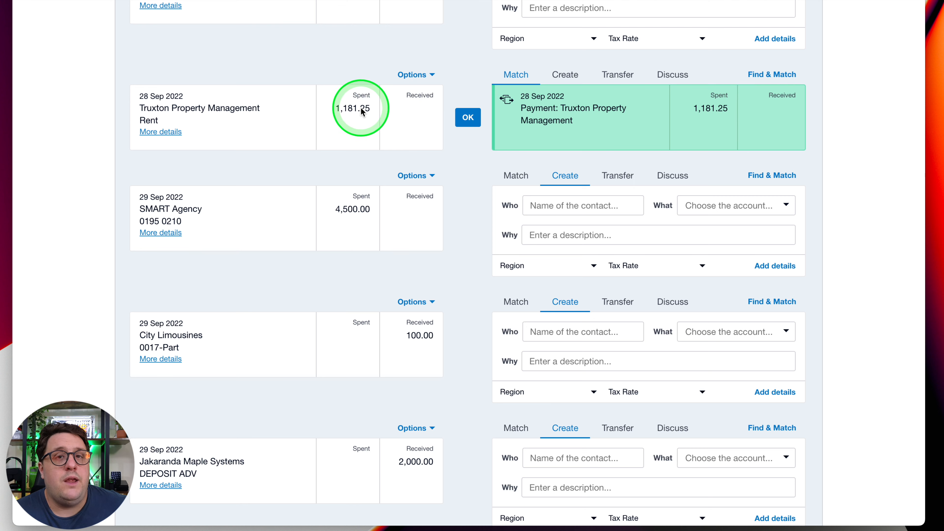
{"action": "left_click", "coordinate": [472, 119]}
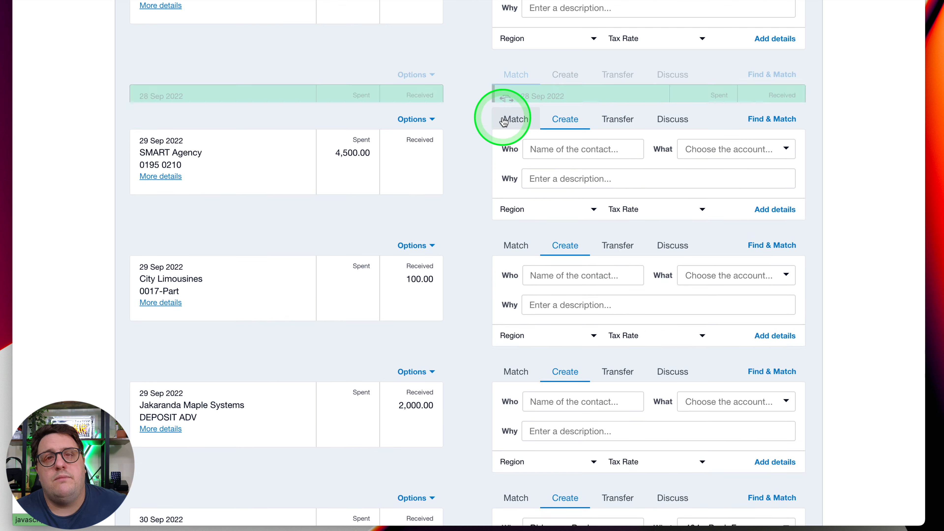
- Reconcile the Ridgeway Banking Corporation fee using the prefilled Ridgeway Bank contact, 404 - Bank Fees account and No VAT
{"action": "scroll", "coordinate": [451, 128], "scroll_direction": "down", "scroll_amount": 8}
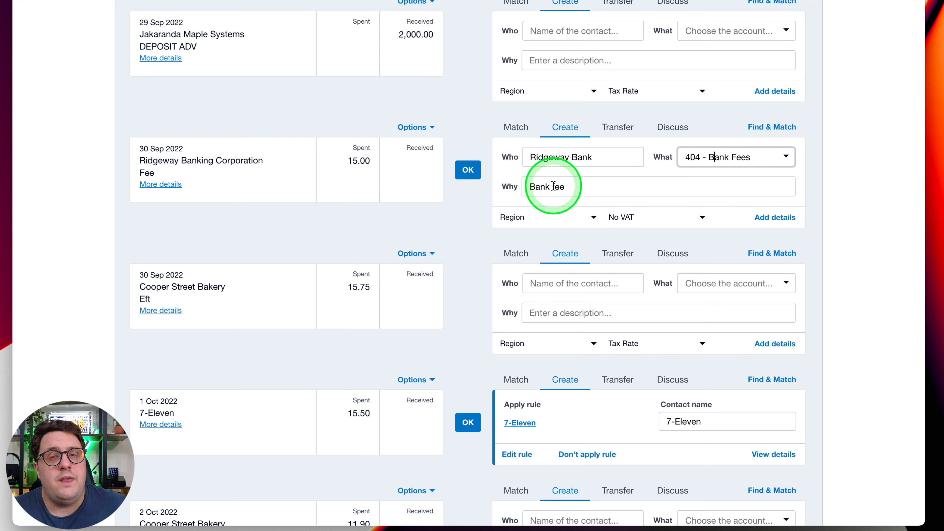
{"action": "left_click", "coordinate": [642, 217]}
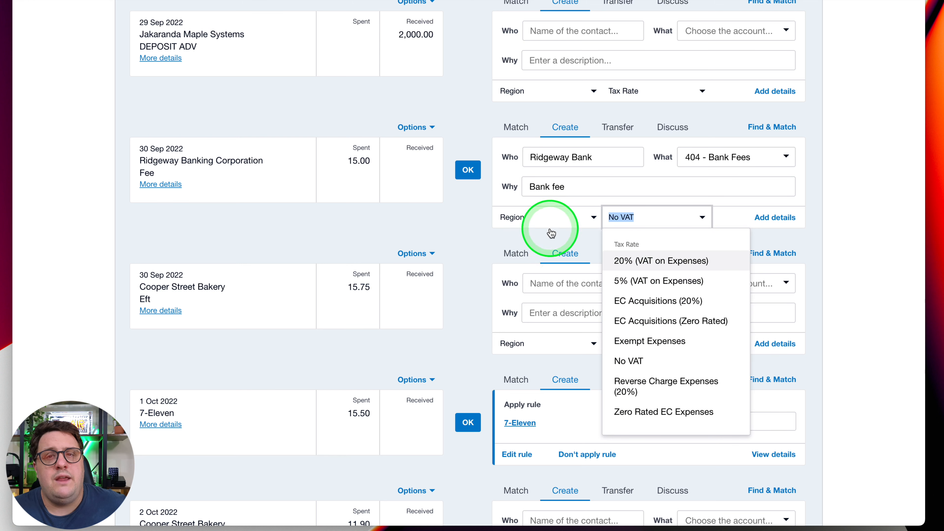
{"action": "left_click", "coordinate": [595, 231]}
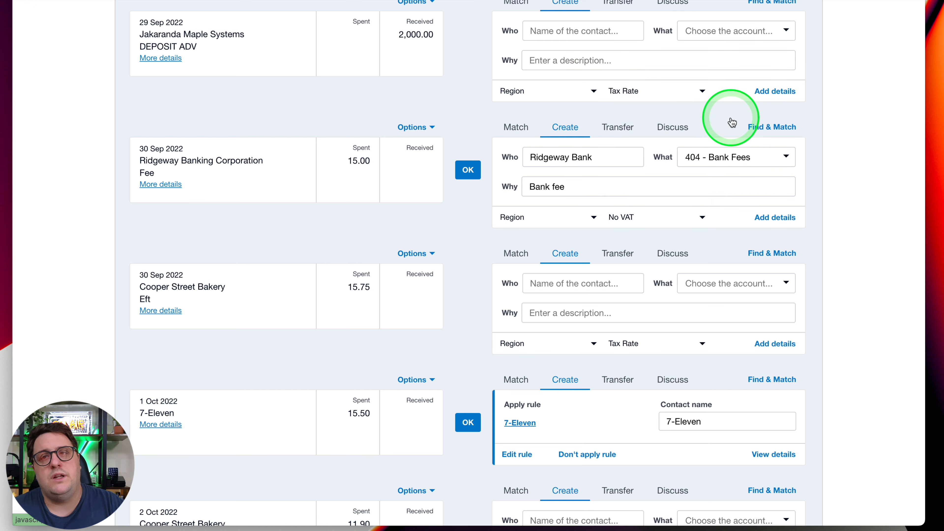
{"action": "left_click", "coordinate": [465, 171]}
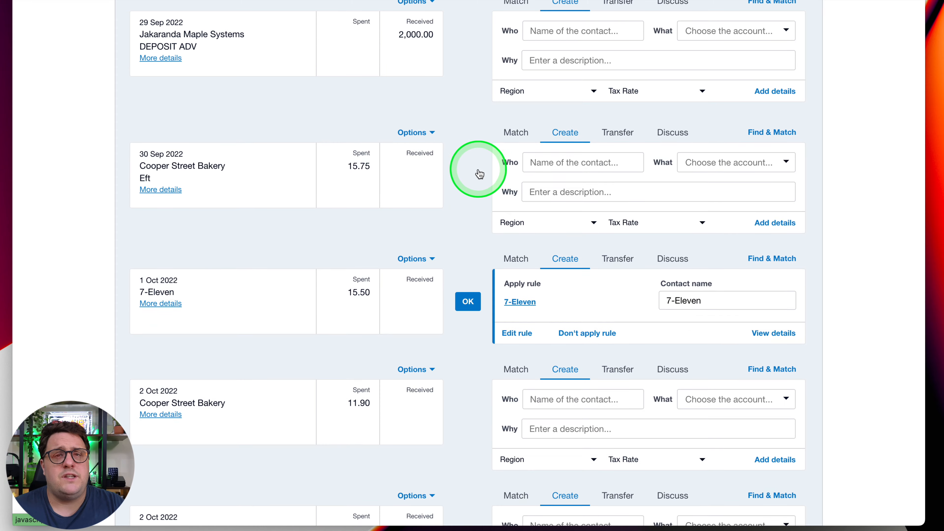
- Enter the discussion note "Please provide invoice" on the FastPay statement line of 19 Aug 2022
{"action": "scroll", "coordinate": [636, 154], "scroll_direction": "up", "scroll_amount": 10}
{"action": "scroll", "coordinate": [638, 153], "scroll_direction": "up", "scroll_amount": 1}
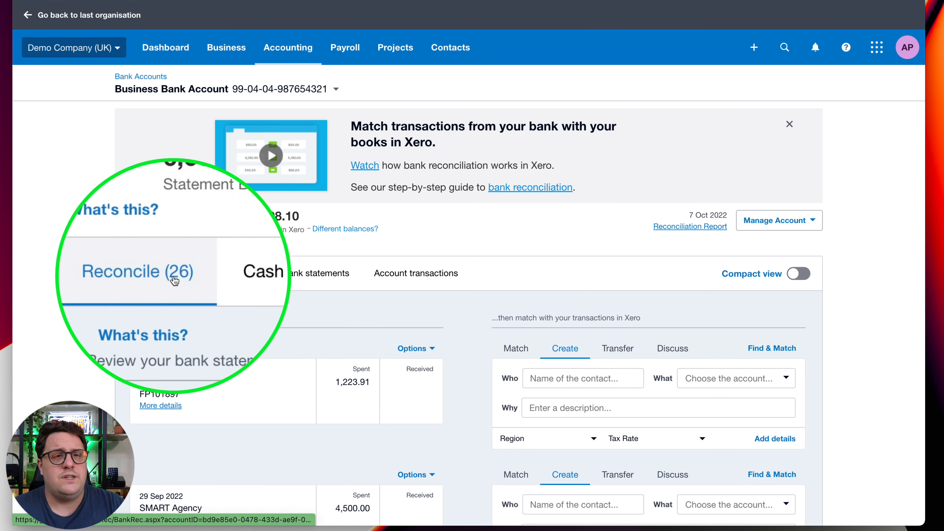
{"action": "scroll", "coordinate": [358, 283], "scroll_direction": "down", "scroll_amount": 5}
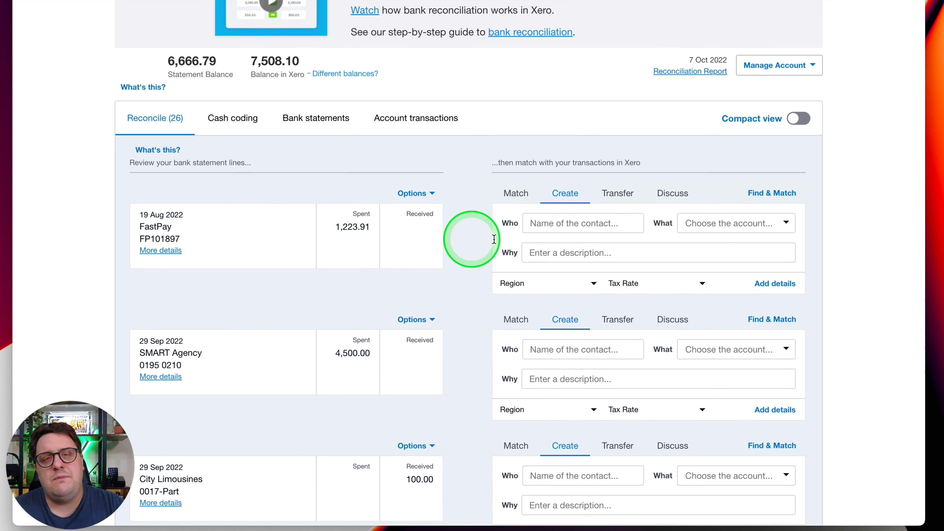
{"action": "left_click", "coordinate": [663, 192]}
{"action": "left_click", "coordinate": [667, 215]}
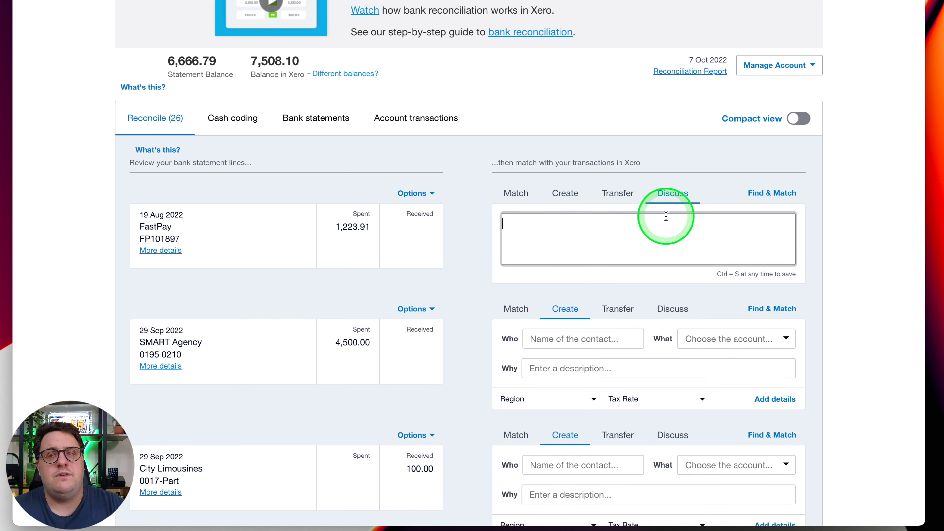
{"action": "type", "text": "Pleaa"}
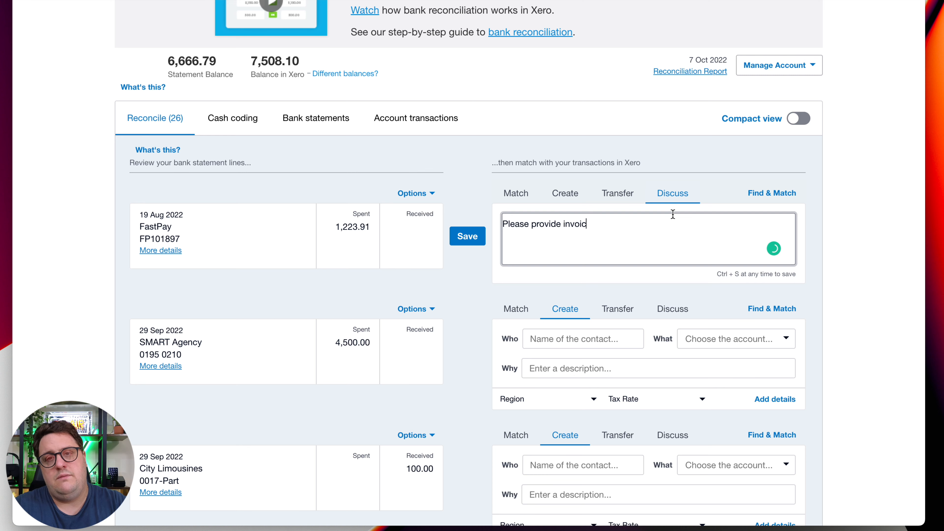
{"action": "type", "text": "e"}
{"action": "left_click", "coordinate": [466, 297]}
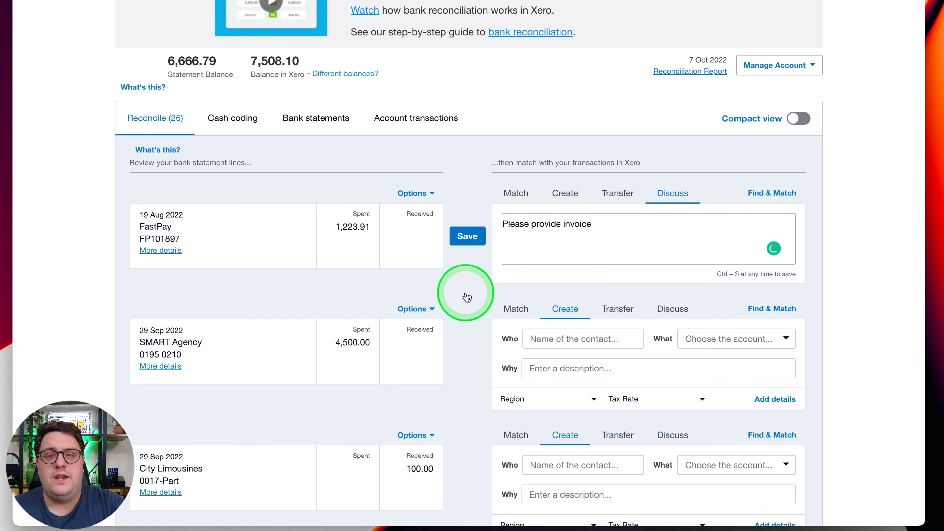
- Reconcile the SMART Agency payment to contact SMART Agency, account 400 - Advertising & Marketing, with the description "New Campaign"
{"action": "scroll", "coordinate": [467, 297], "scroll_direction": "down", "scroll_amount": 7}
{"action": "scroll", "coordinate": [467, 297], "scroll_direction": "up", "scroll_amount": 2}
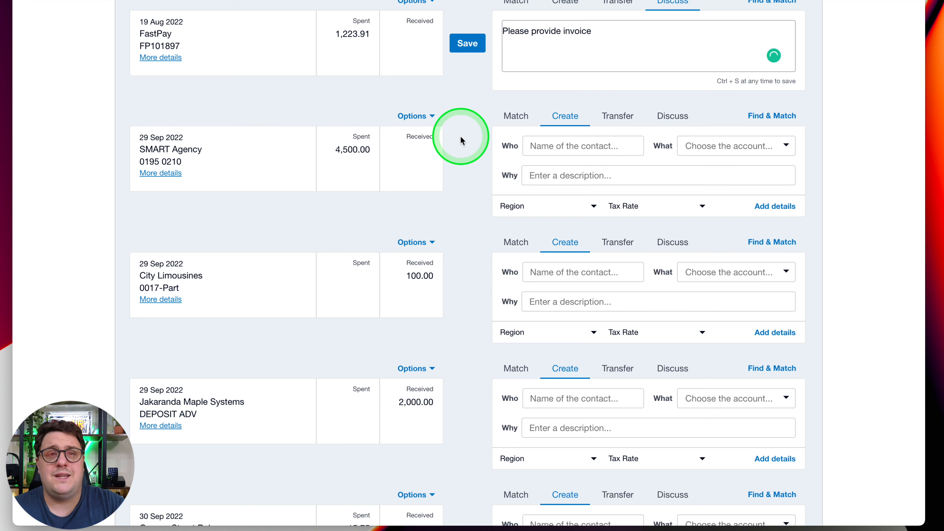
{"action": "left_click", "coordinate": [573, 144]}
{"action": "type", "text": "Smart"}
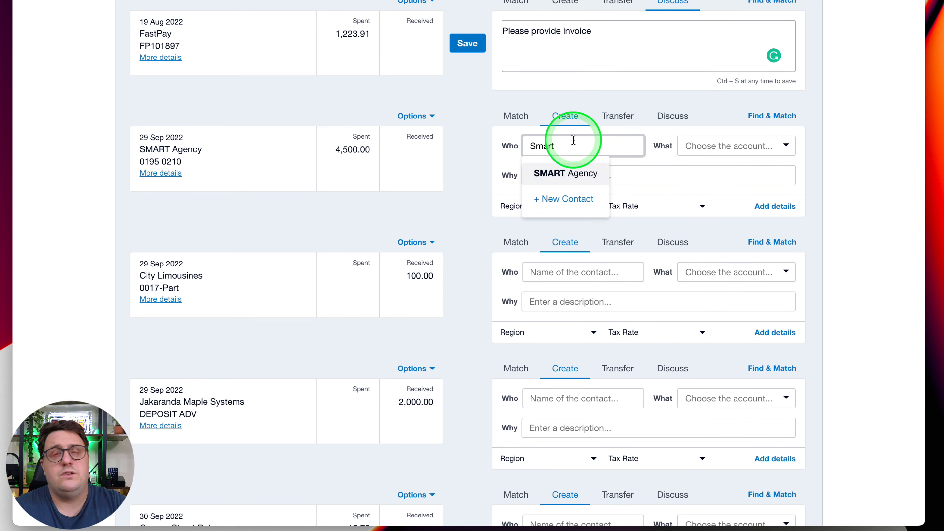
{"action": "left_click", "coordinate": [565, 173]}
{"action": "left_click", "coordinate": [731, 143]}
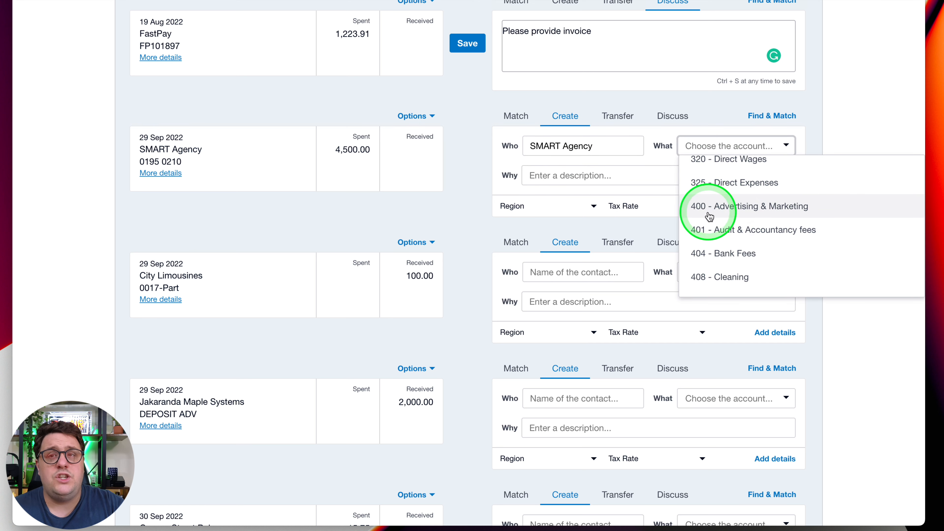
{"action": "left_click", "coordinate": [703, 206]}
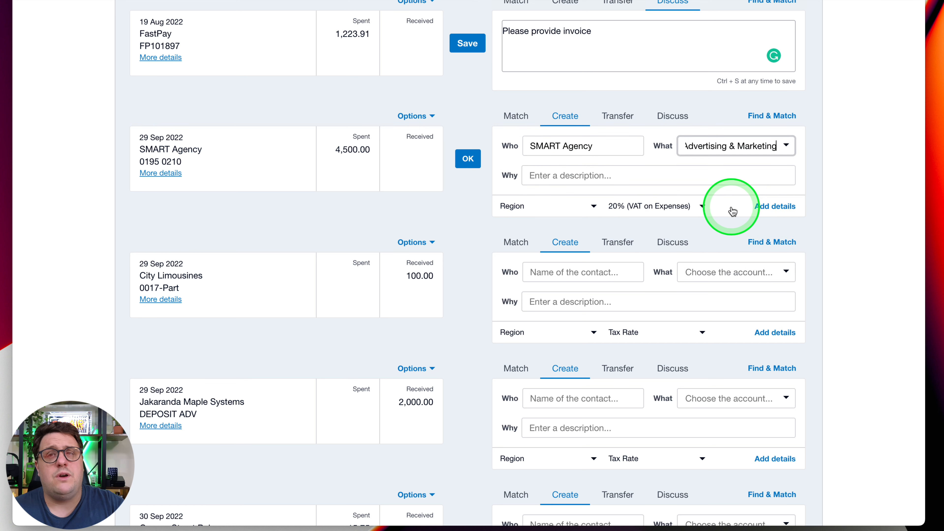
{"action": "left_click", "coordinate": [626, 177]}
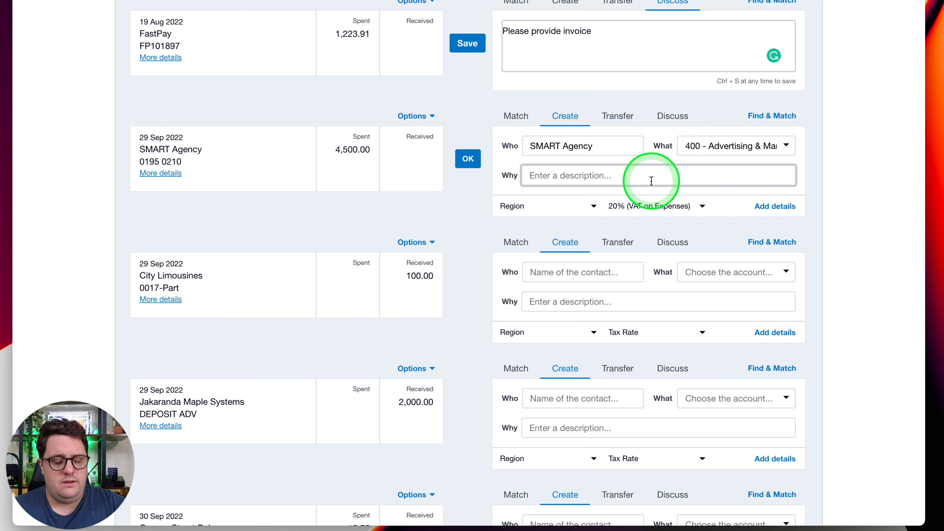
{"action": "type", "text": "New Campaign"}
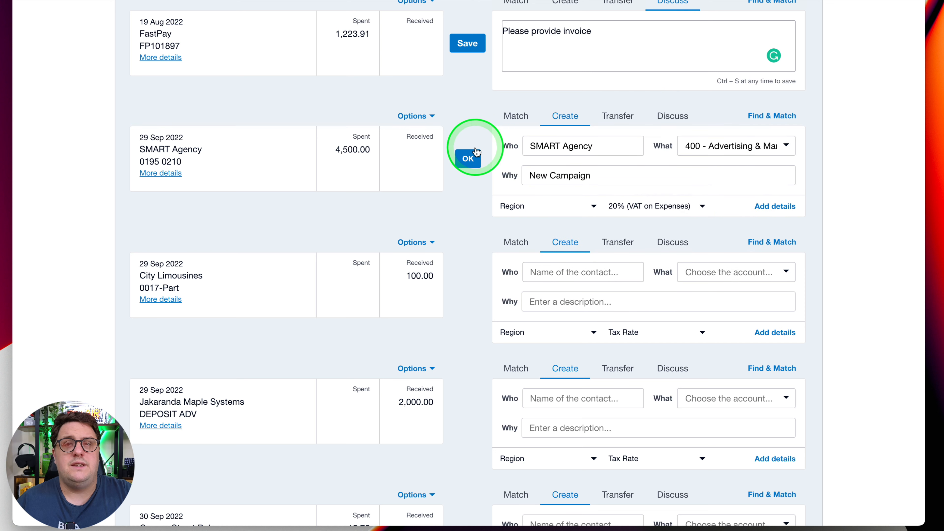
{"action": "left_click", "coordinate": [467, 159]}
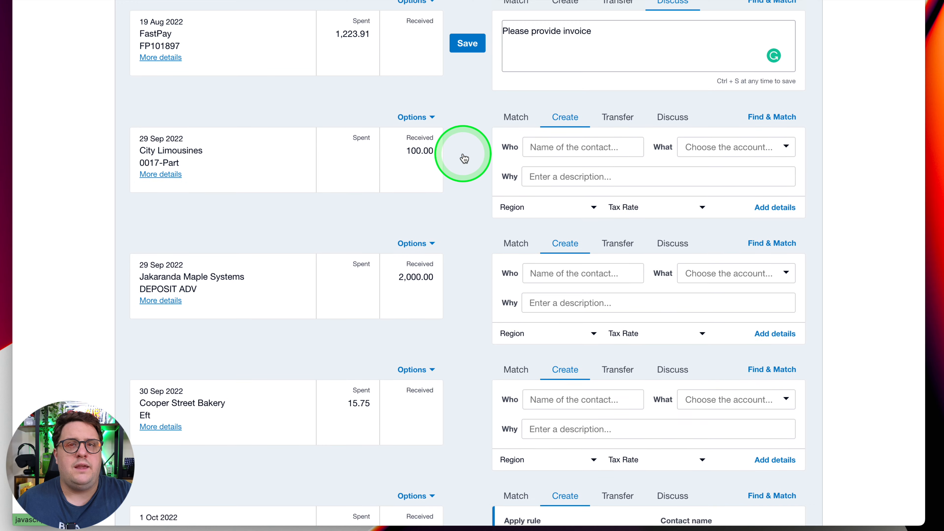
- Compare the bank account's statement balance with its balance in Xero
{"action": "scroll", "coordinate": [461, 152], "scroll_direction": "down", "scroll_amount": 10}
{"action": "scroll", "coordinate": [460, 152], "scroll_direction": "up", "scroll_amount": 20}
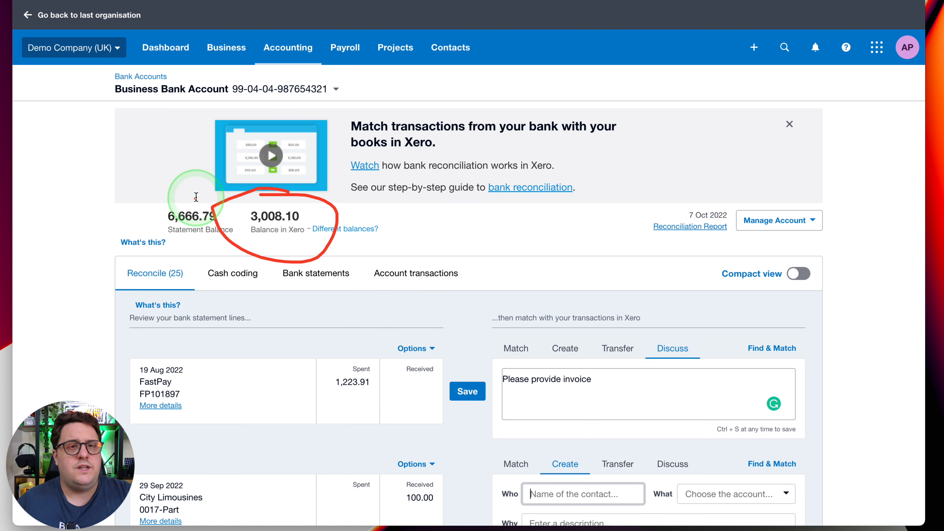
{"action": "mouse_move", "coordinate": [196, 198]}
{"action": "left_mouse_down"}
{"action": "mouse_move", "coordinate": [196, 256]}
{"action": "mouse_move", "coordinate": [174, 197]}
{"action": "mouse_move", "coordinate": [287, 211]}
{"action": "left_mouse_up"}
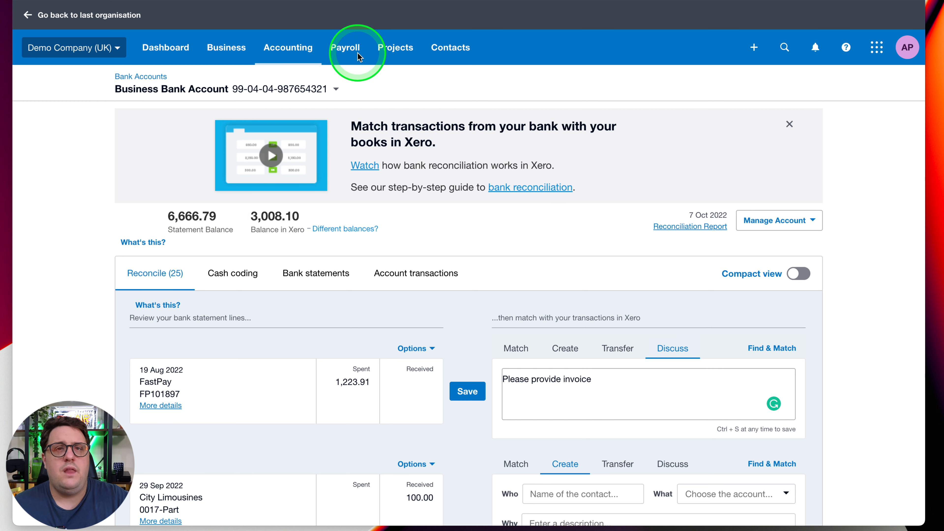
{"action": "key", "text": "Escape"}
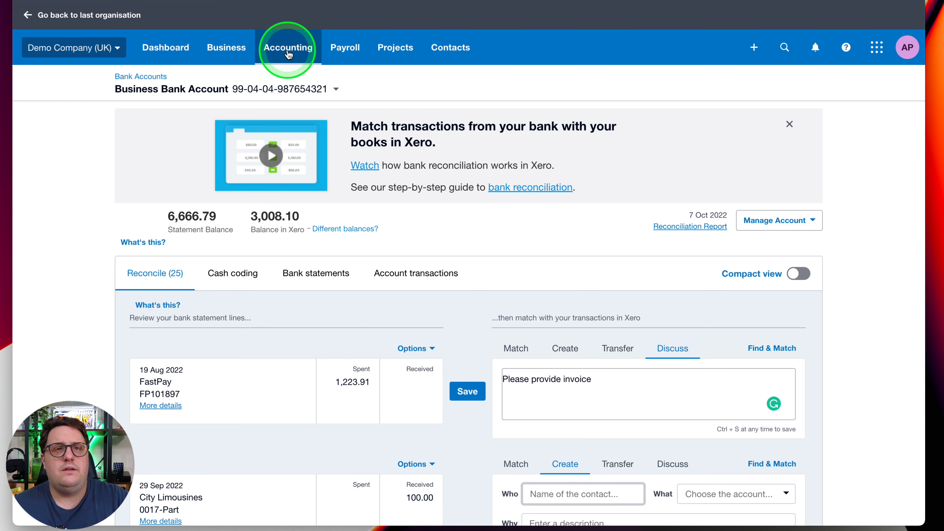
- Open the Profit and Loss report from the accounting reports and view its comparison period options
{"action": "left_click", "coordinate": [289, 52]}
{"action": "left_click", "coordinate": [297, 133]}
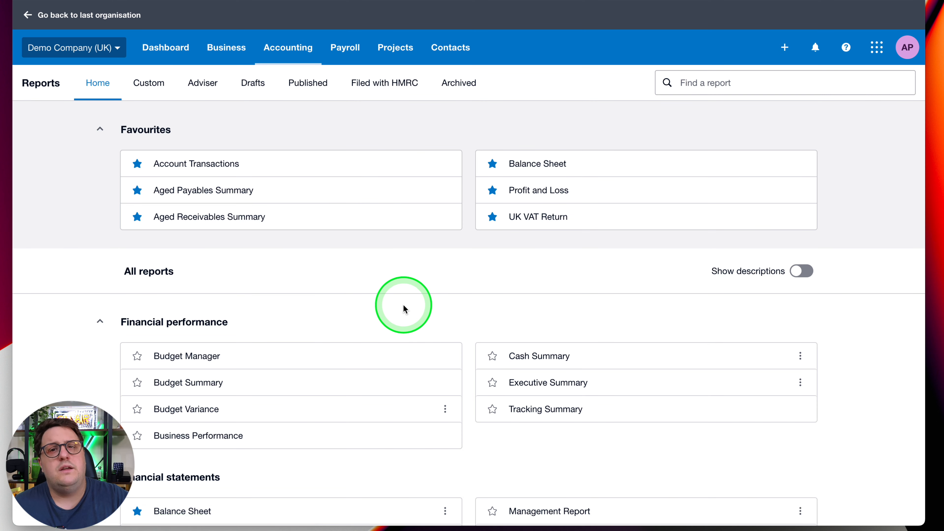
{"action": "left_click", "coordinate": [516, 190]}
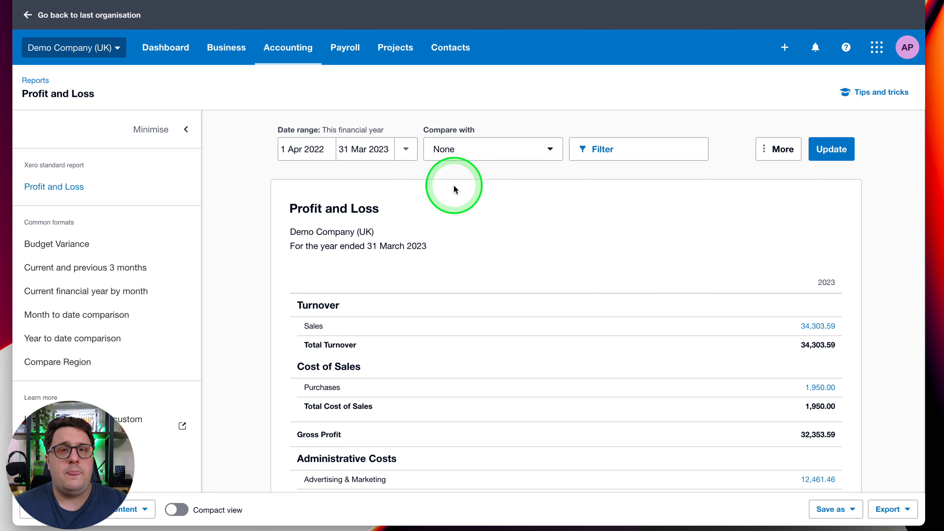
{"action": "left_click", "coordinate": [511, 159]}
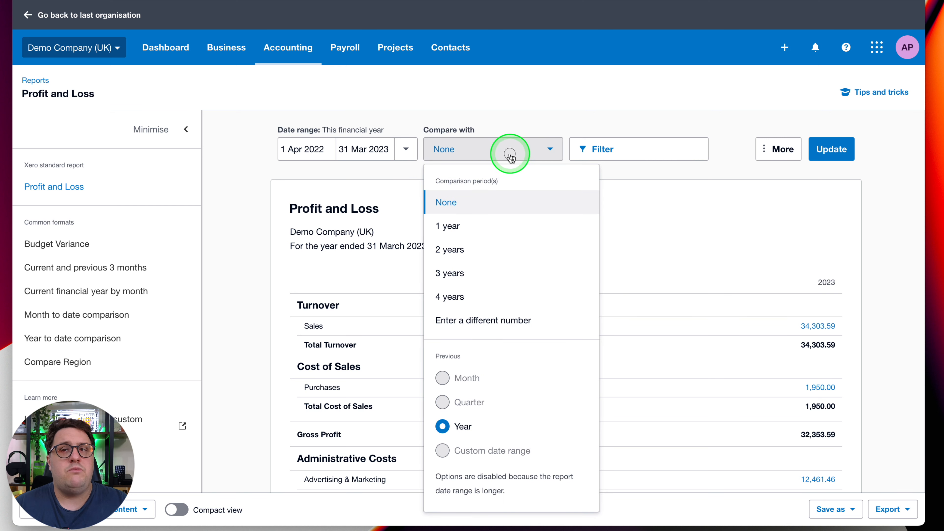
{"action": "left_click", "coordinate": [511, 158]}
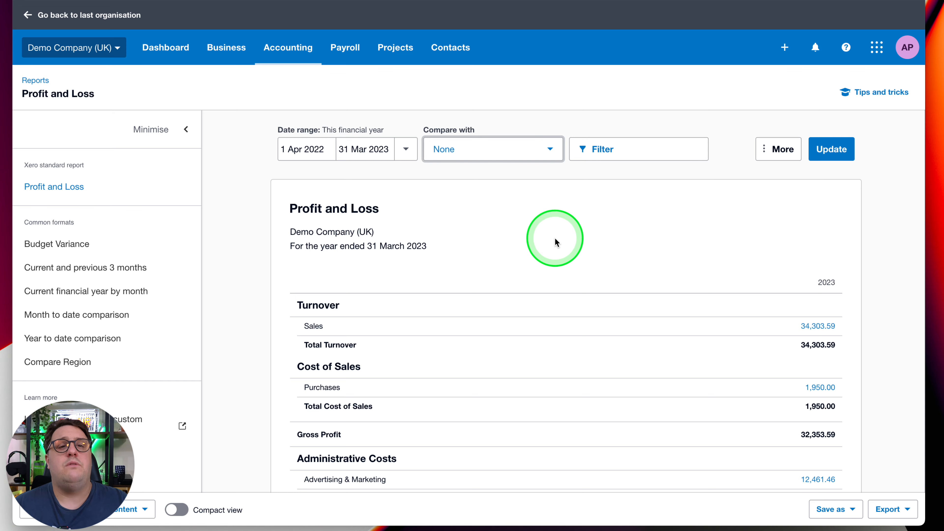
- Drill down from Advertising & Marketing in the Profit and Loss report to the SMART Agency - New Campaign transaction of 29 Sep 2022
{"action": "scroll", "coordinate": [554, 238], "scroll_direction": "down", "scroll_amount": 5}
{"action": "scroll", "coordinate": [486, 244], "scroll_direction": "down", "scroll_amount": 5}
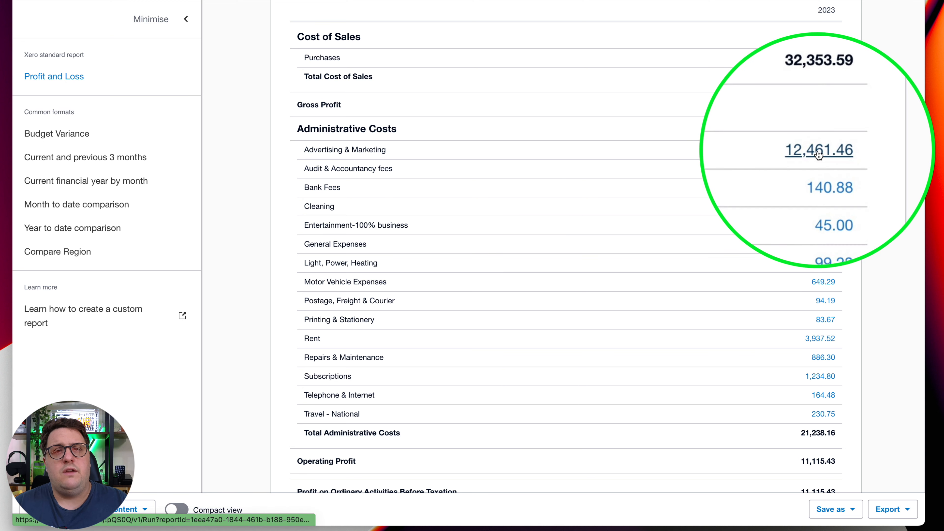
{"action": "left_click", "coordinate": [789, 160]}
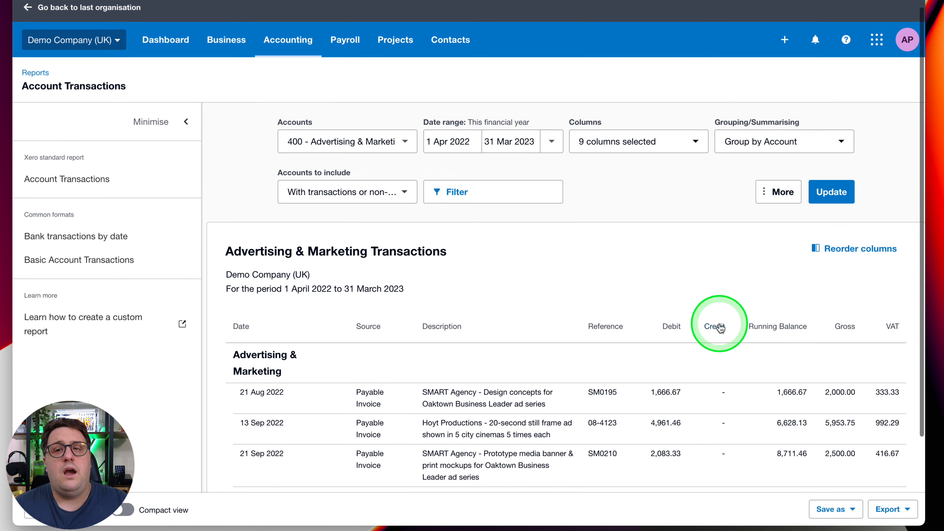
{"action": "scroll", "coordinate": [721, 327], "scroll_direction": "down", "scroll_amount": 3}
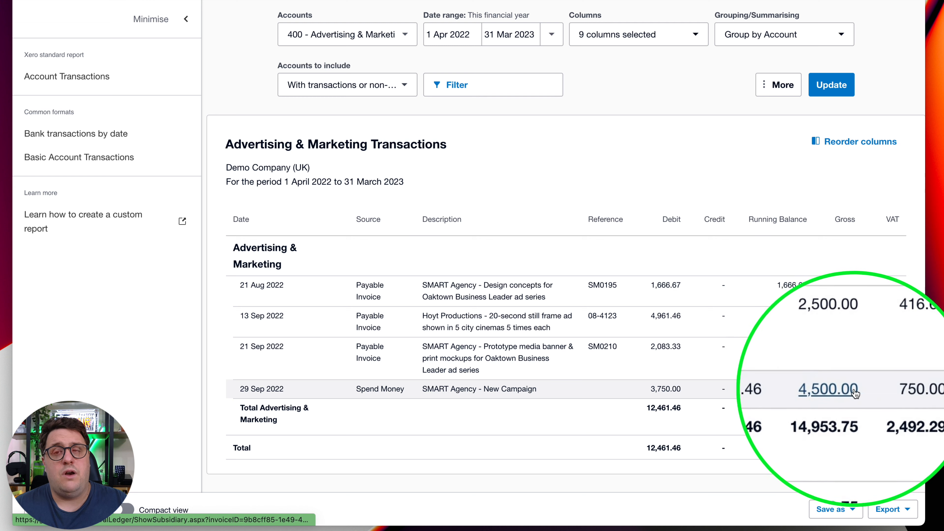
{"action": "left_click", "coordinate": [845, 392]}
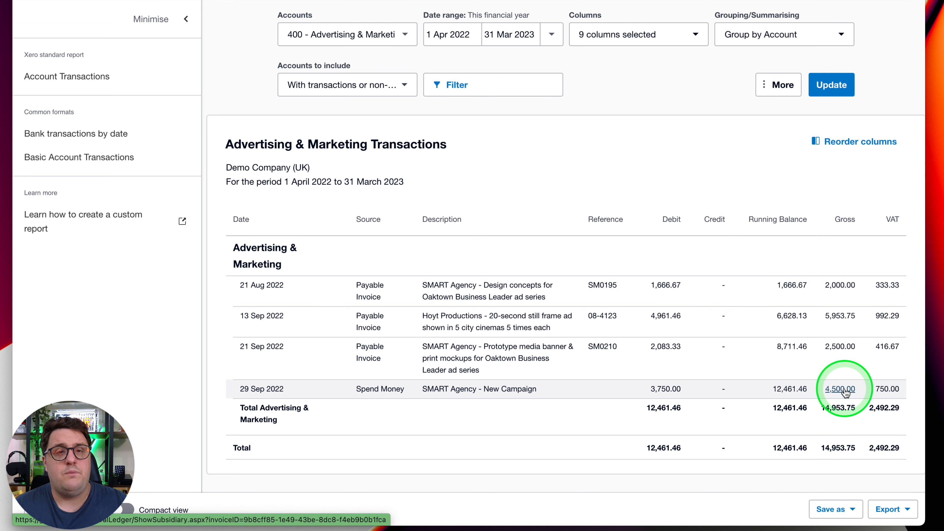